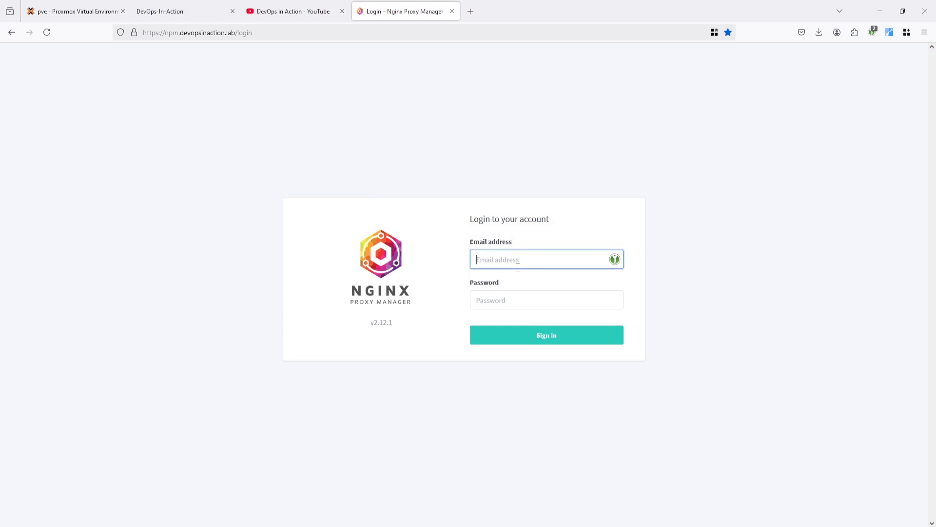
Sign in to Nginx Proxy Manager with the saved administrator e-mail and password
left_click(518, 267)
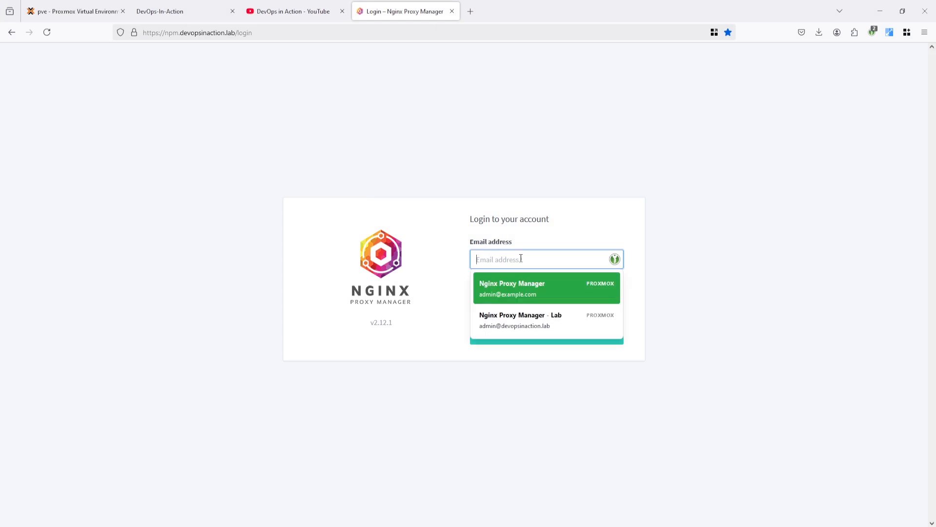
left_click(520, 293)
left_click(538, 336)
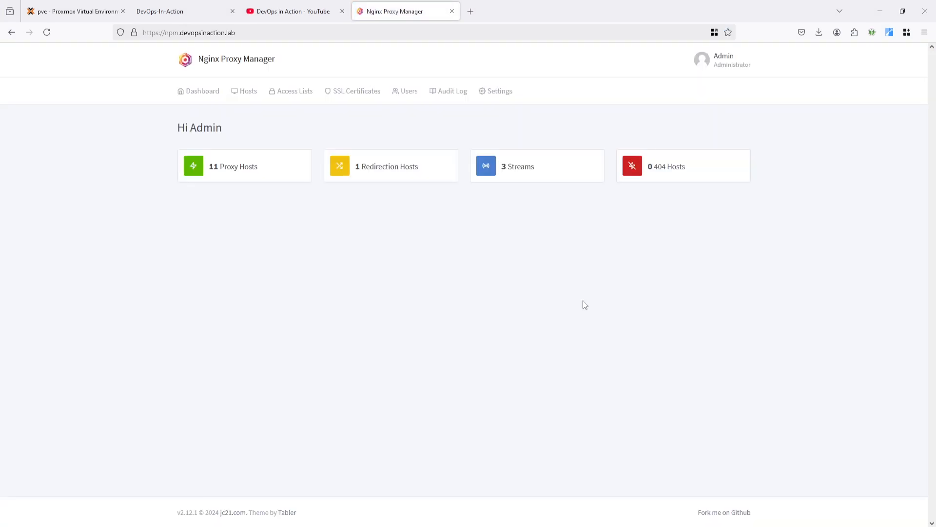
Open the audit log and look through its events down to the oldest entry
left_click(449, 91)
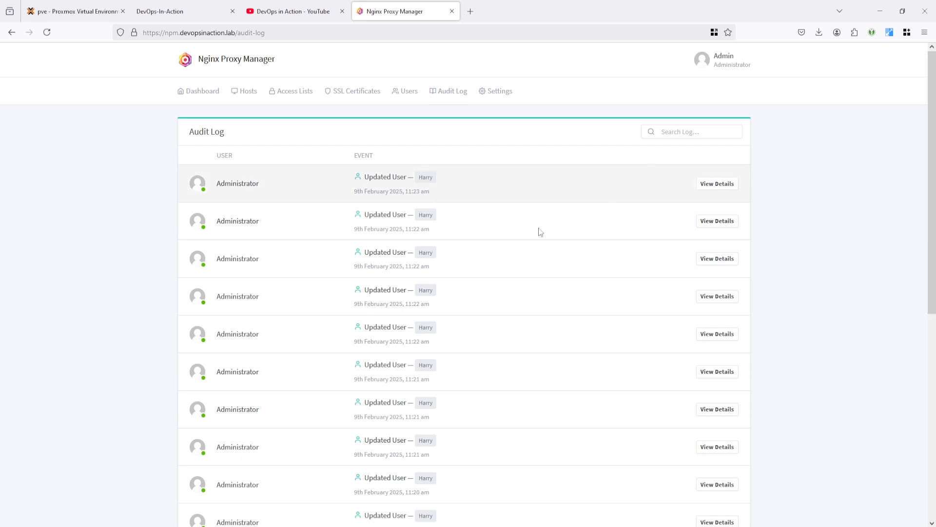
scroll(415, 246, "down", 7)
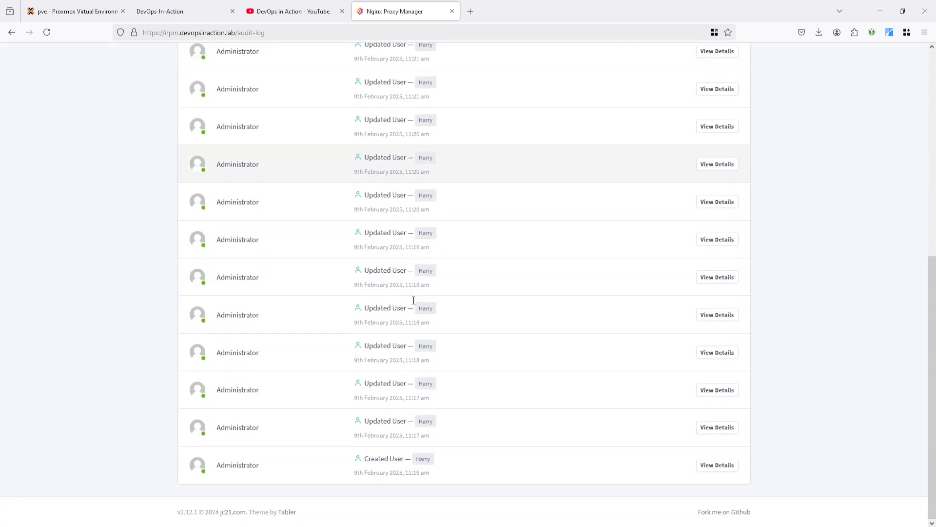
scroll(411, 320, "up", 7)
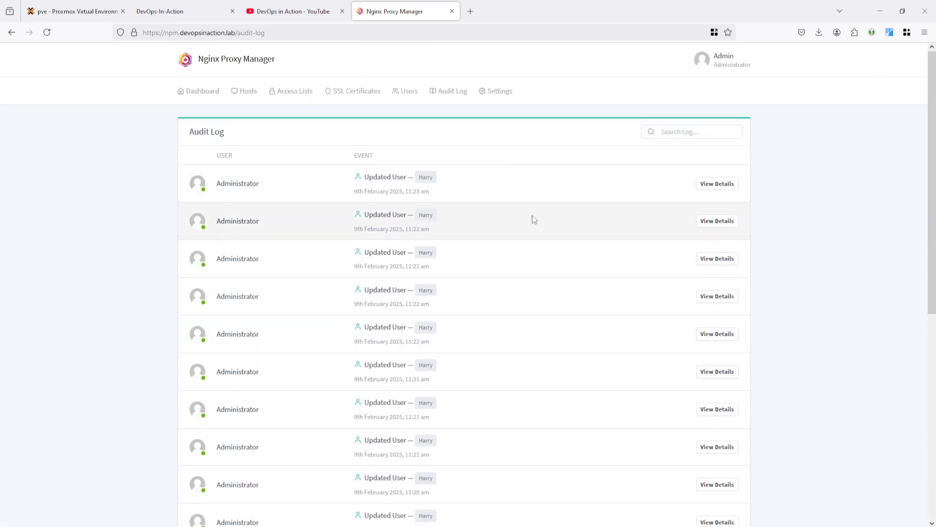
Examine the name, roles, disabled flag and avatar in the details of the newest Updated User event, and close the details
left_click_drag(366, 176, 414, 179)
left_click(718, 185)
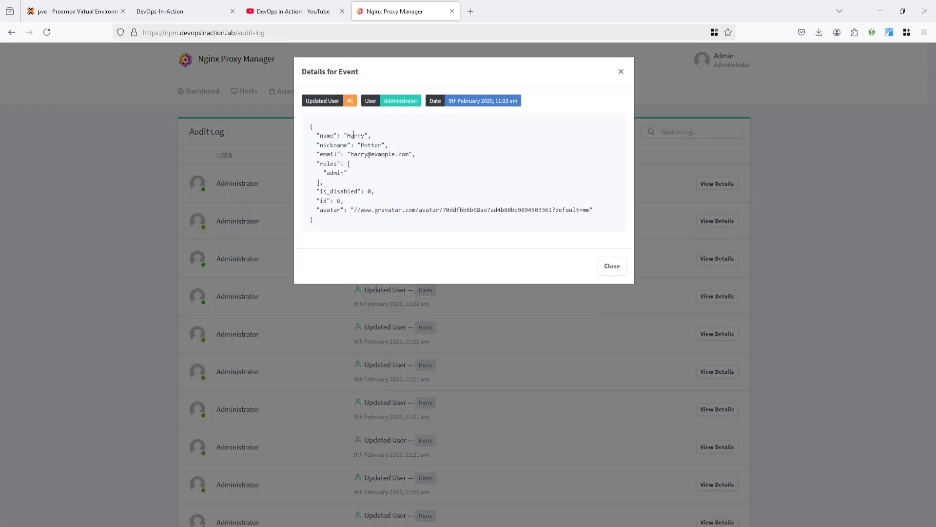
double_click(356, 135)
left_click(370, 145)
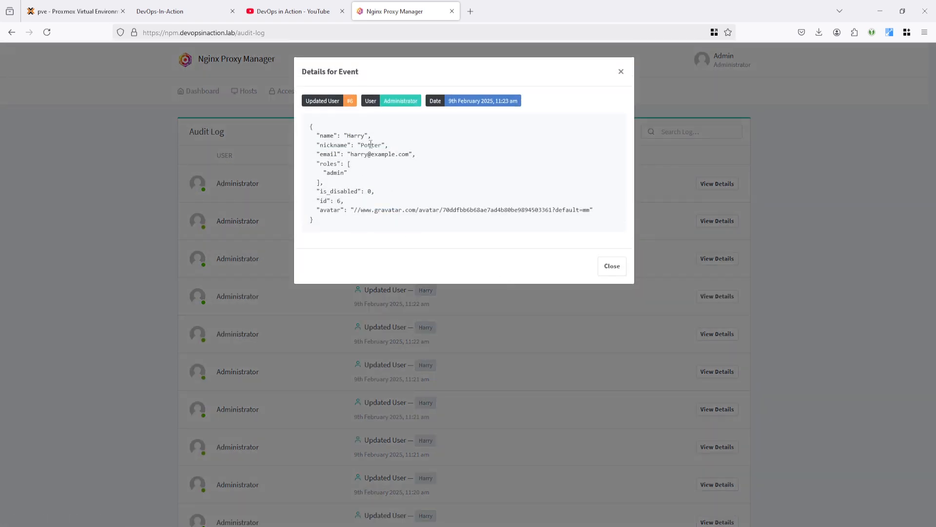
double_click(331, 173)
double_click(337, 191)
left_click(370, 192)
left_click_drag(371, 193, 365, 194)
left_click(372, 194)
left_click_drag(341, 201, 589, 210)
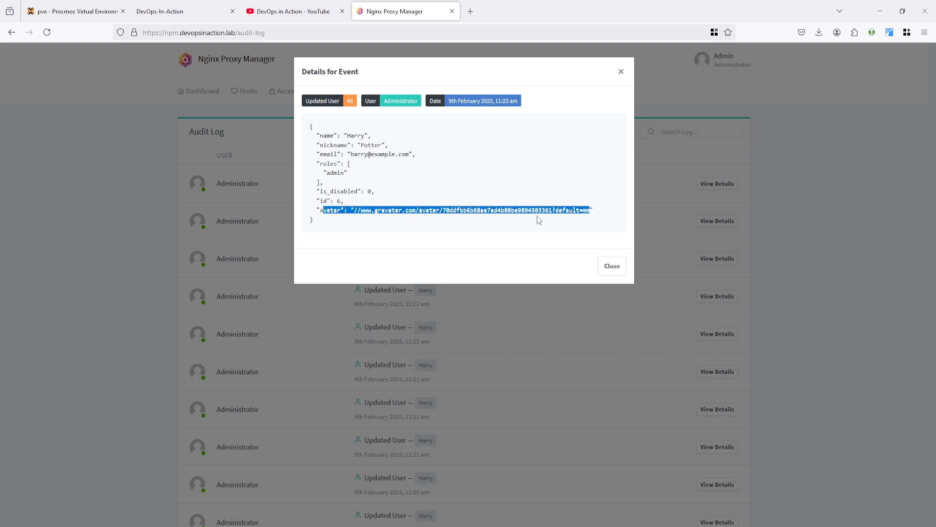
left_click(610, 270)
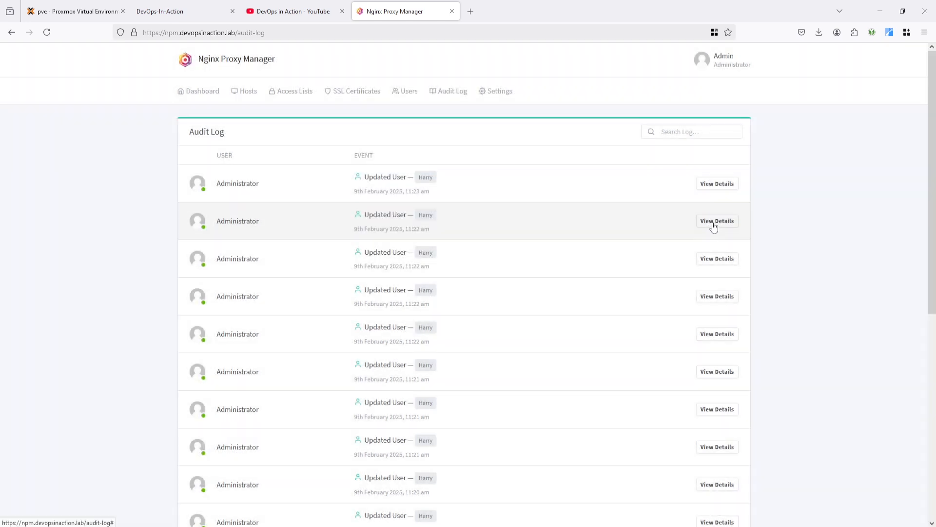
Check the disabled flag in the details of the second-newest Updated User event and close them
left_click(714, 223)
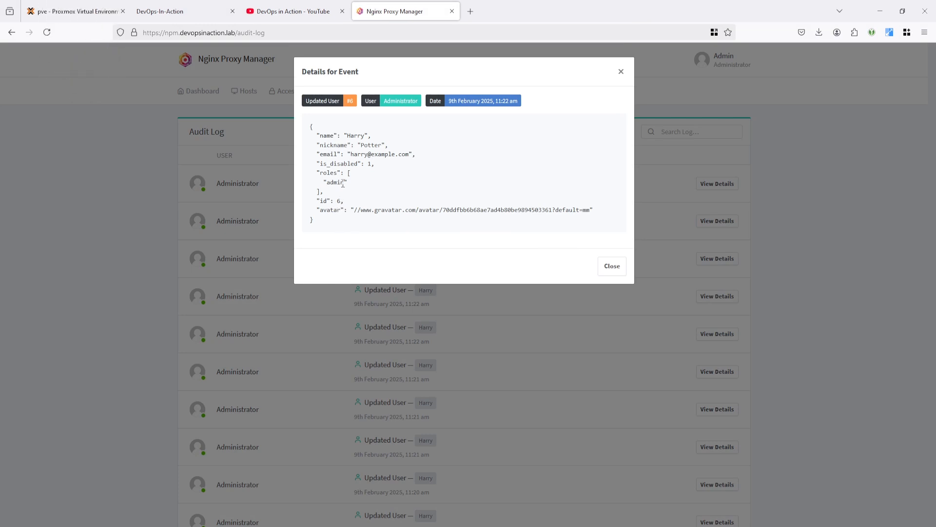
left_click_drag(324, 164, 382, 168)
left_click(622, 265)
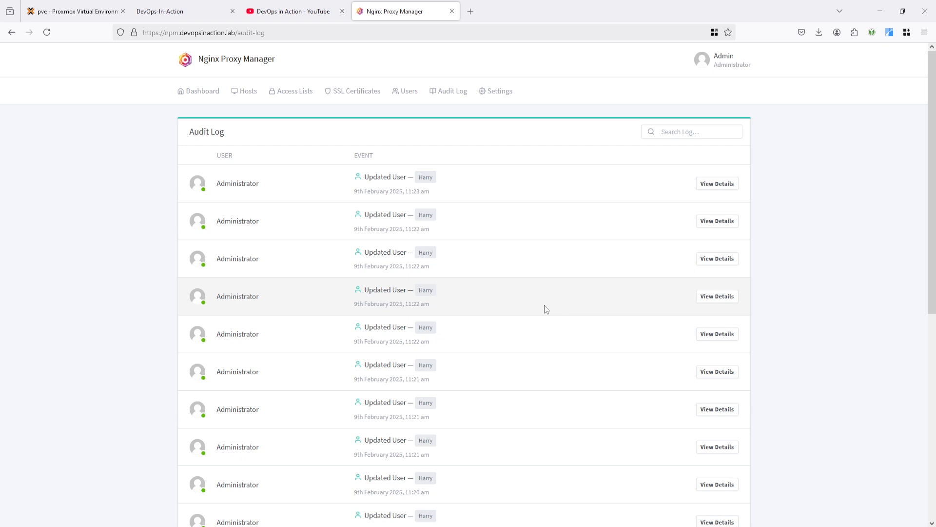
Compare the user recorded on the audit log entries with the currently signed-in account
scroll(544, 306, "down", 5)
scroll(545, 305, "up", 5)
double_click(225, 183)
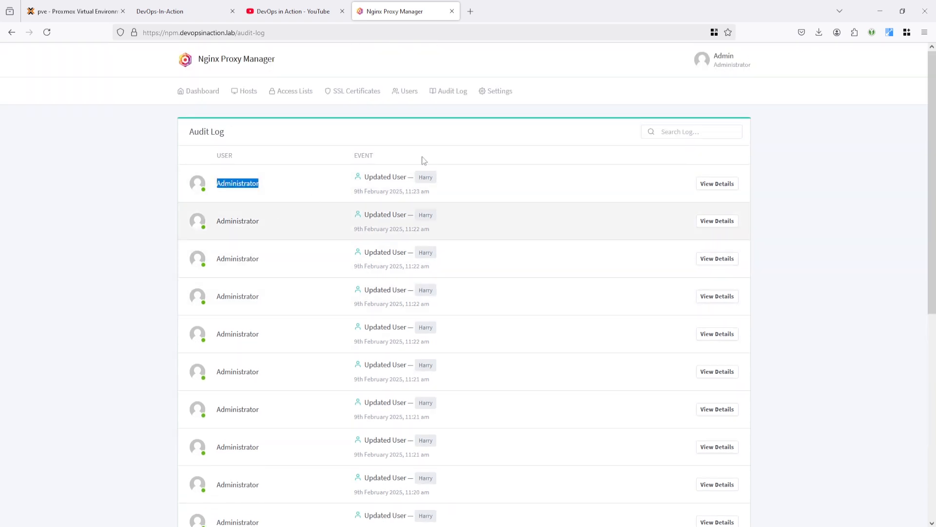
left_click(718, 65)
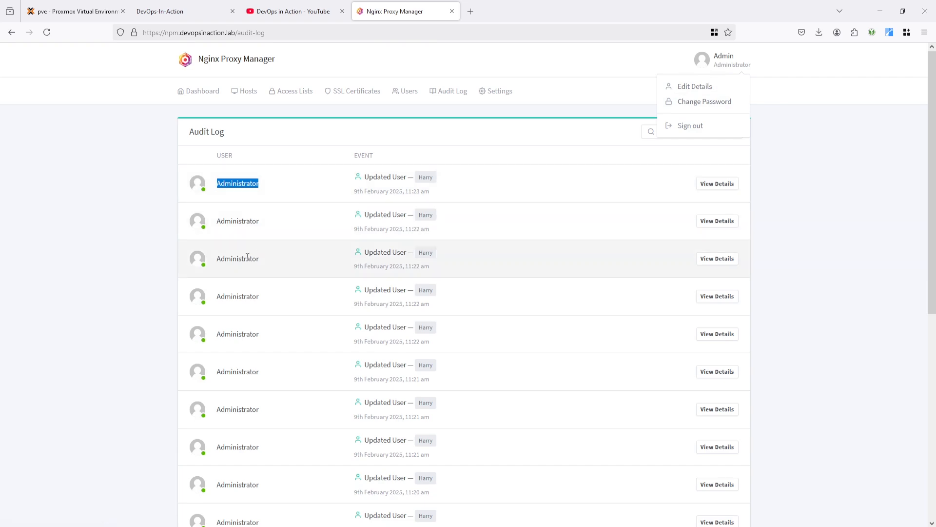
Switch to the second administrator's session in Opera and delete the proxy host alb.devopsinaction.lab
left_click(189, 526)
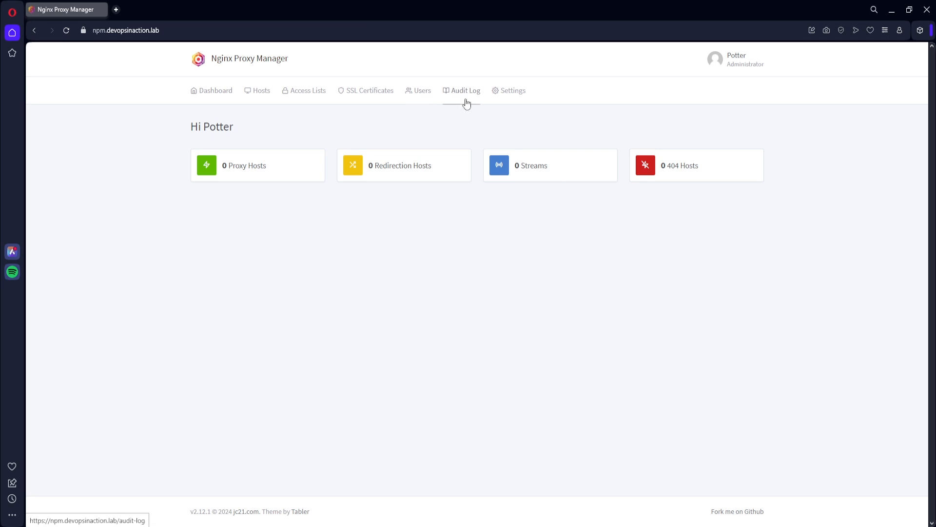
left_click(323, 92)
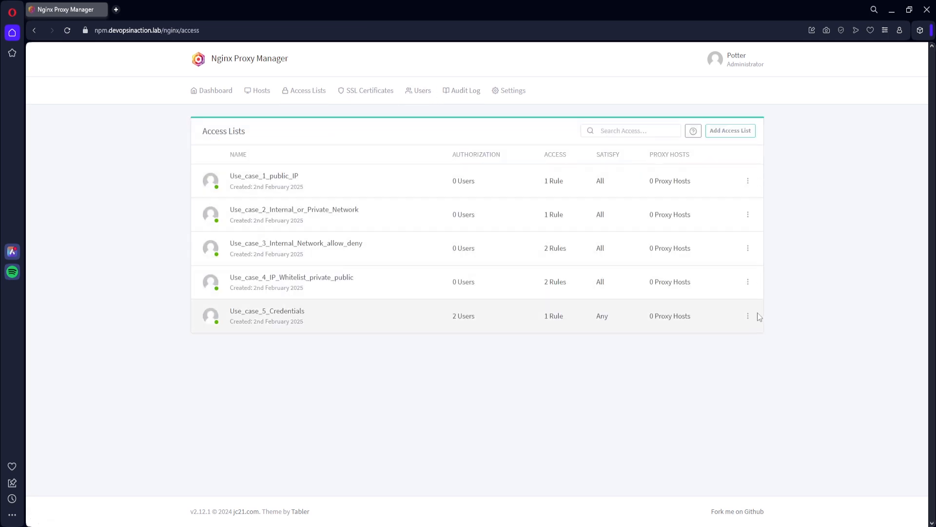
left_click(261, 92)
left_click(269, 122)
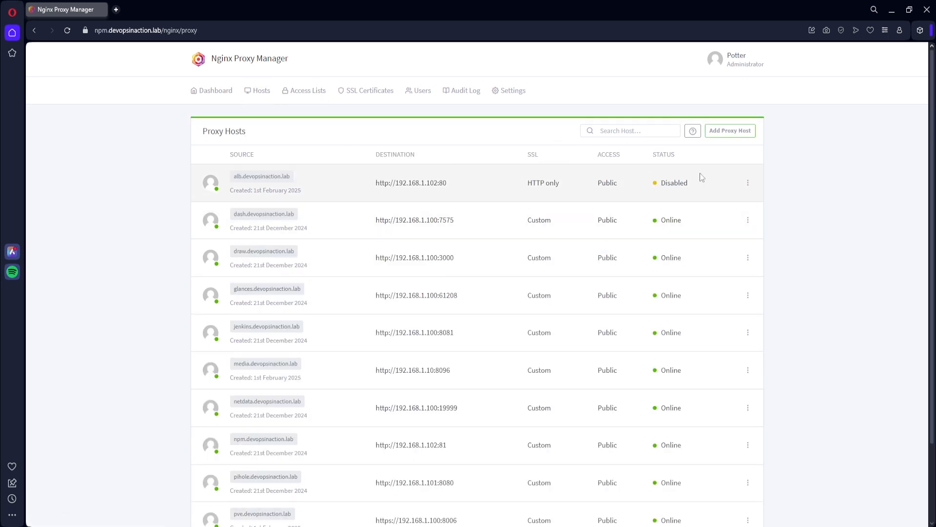
left_click(750, 184)
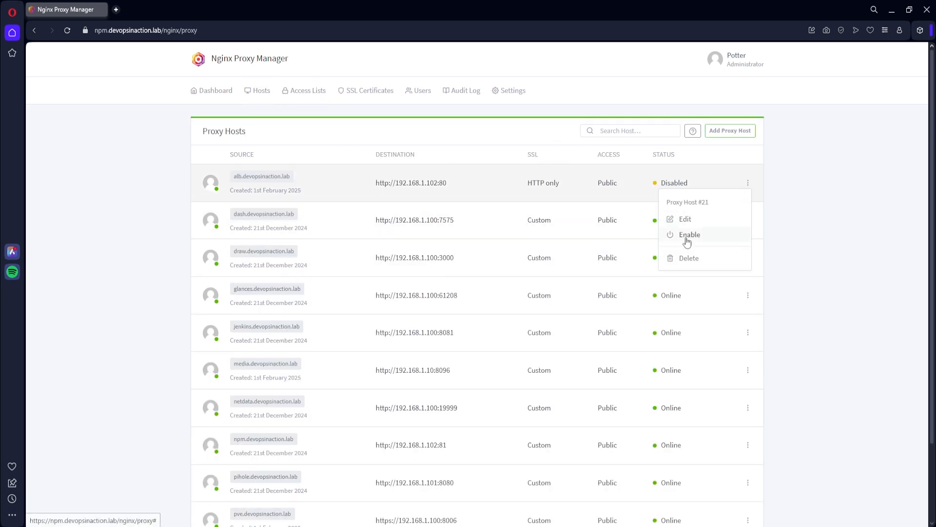
left_click(690, 259)
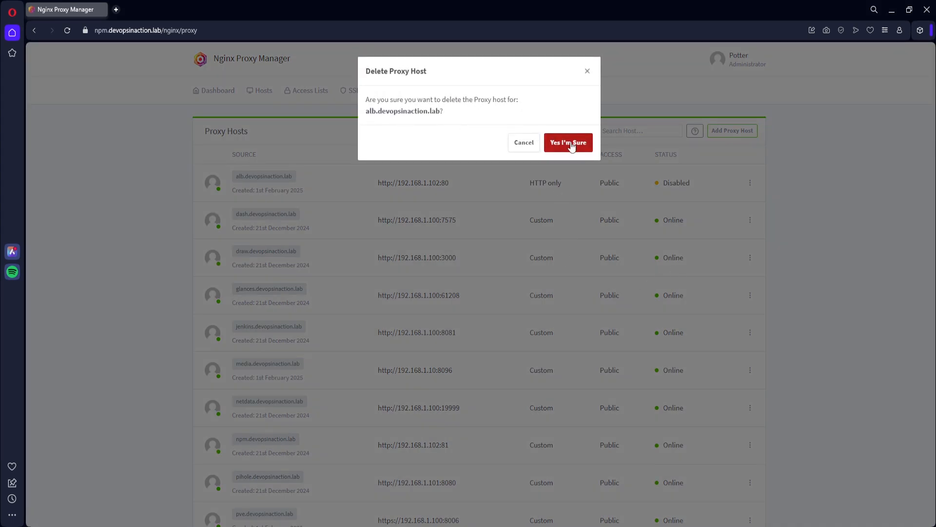
left_click(571, 145)
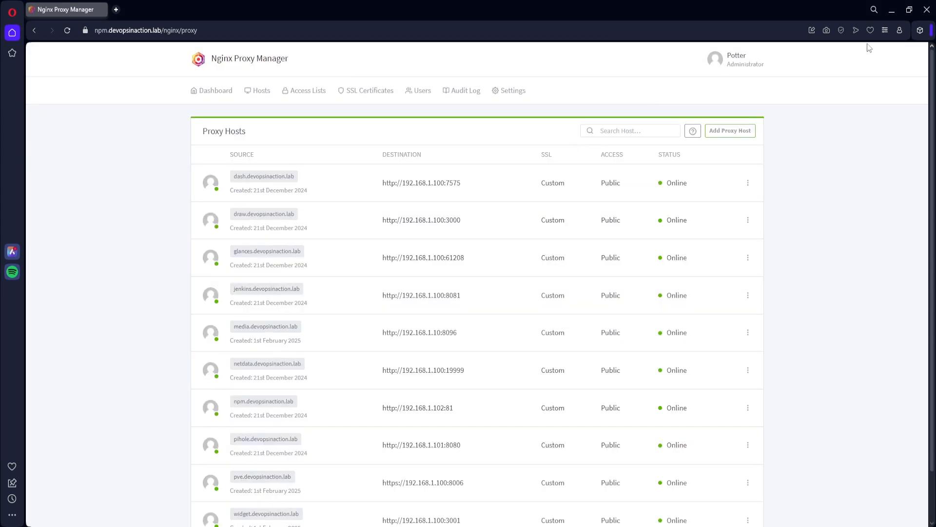
Return to the original administrator session in Firefox and reload the audit log
left_click(896, 14)
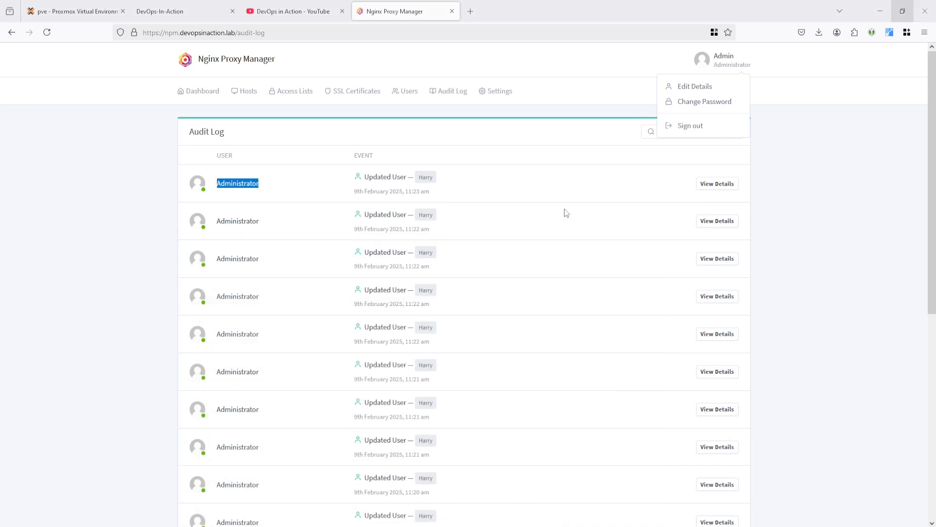
left_click(408, 92)
left_click(452, 92)
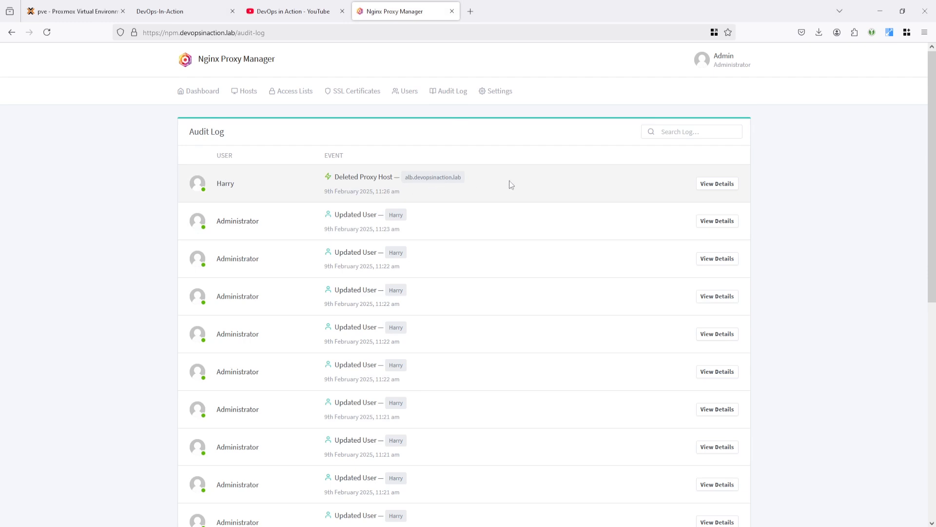
Examine the details of the Deleted Proxy Host event for alb.devopsinaction.lab and close them
left_click(717, 184)
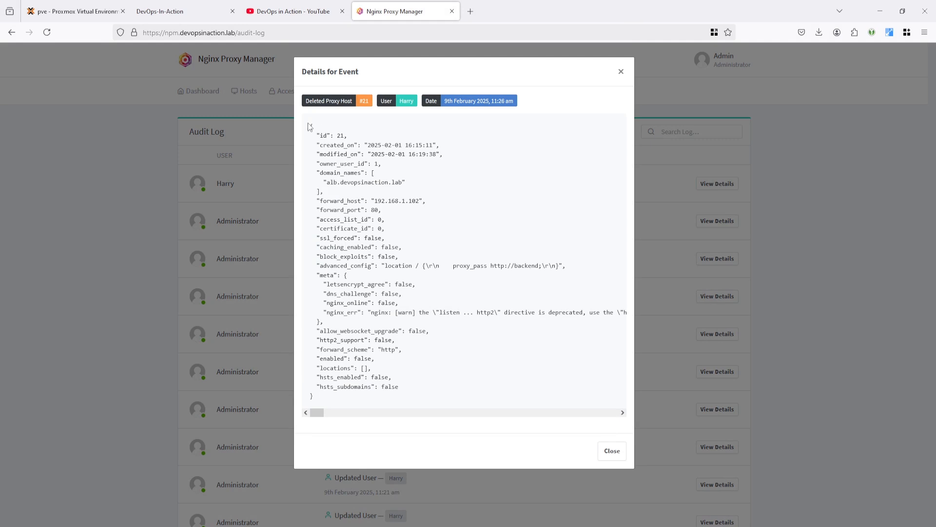
left_click_drag(312, 126, 334, 403)
left_click(402, 360)
left_click(613, 453)
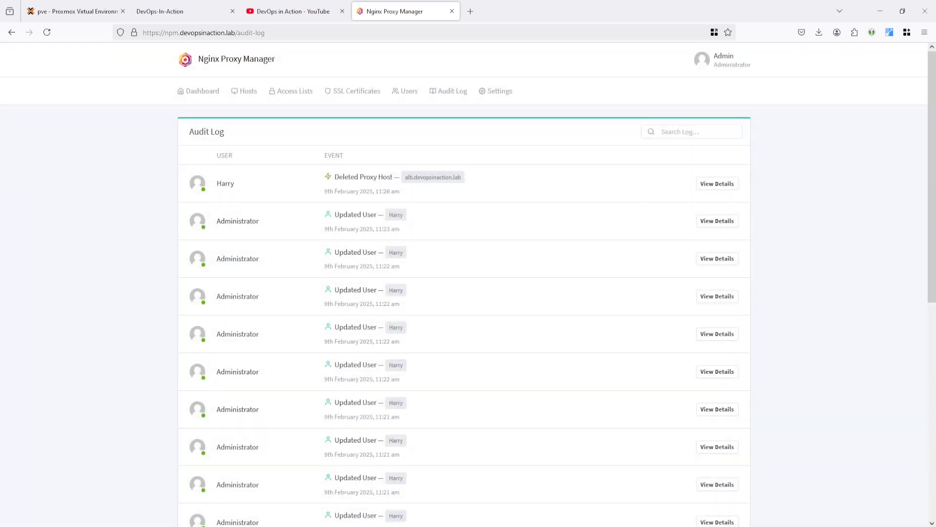
Look through the complete audit log, reloading it after a brief visit to the user list
scroll(385, 265, "down", 10)
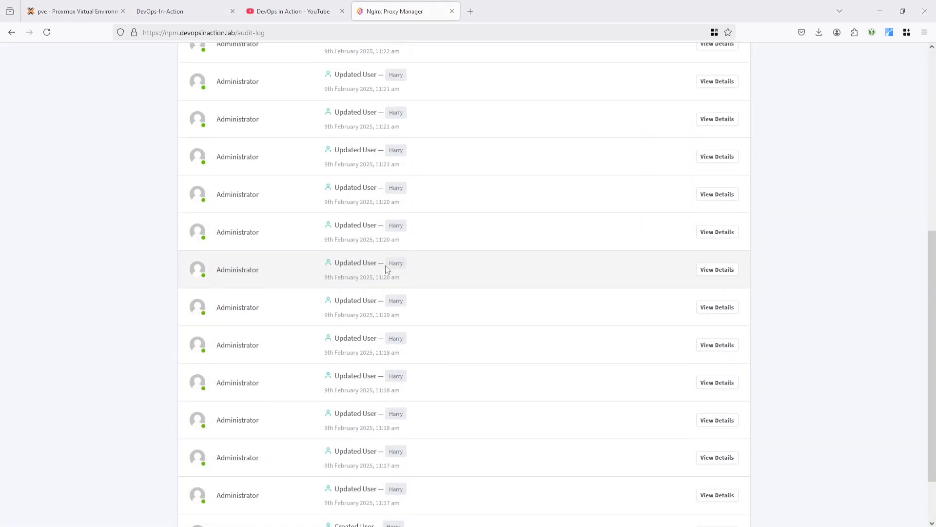
scroll(386, 266, "up", 10)
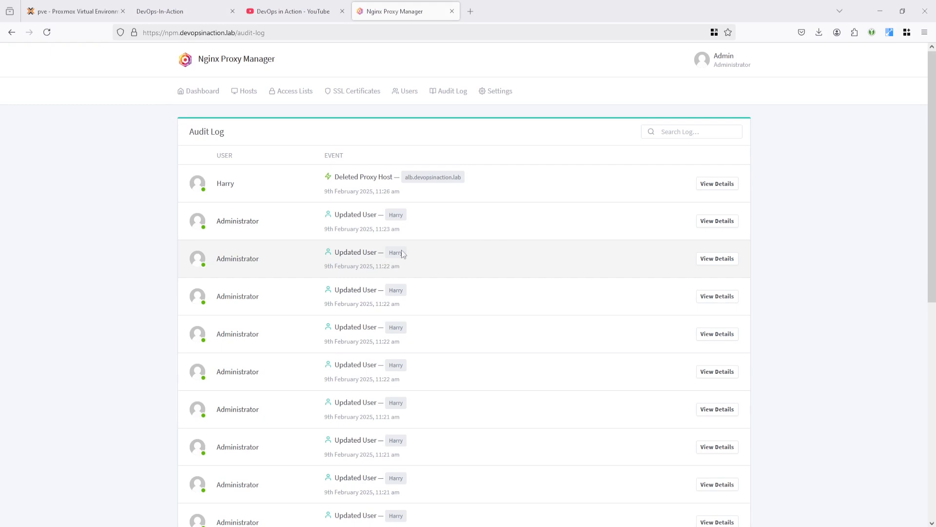
left_click(410, 93)
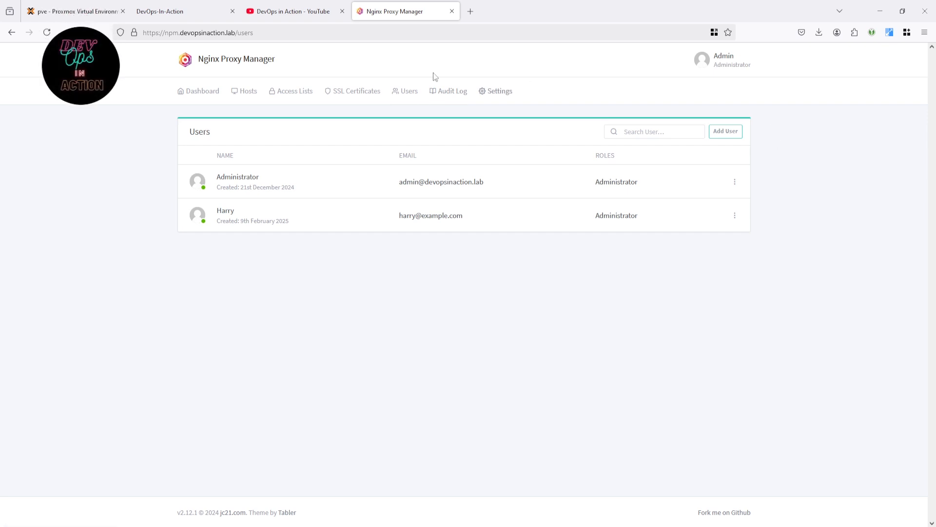
left_click(443, 94)
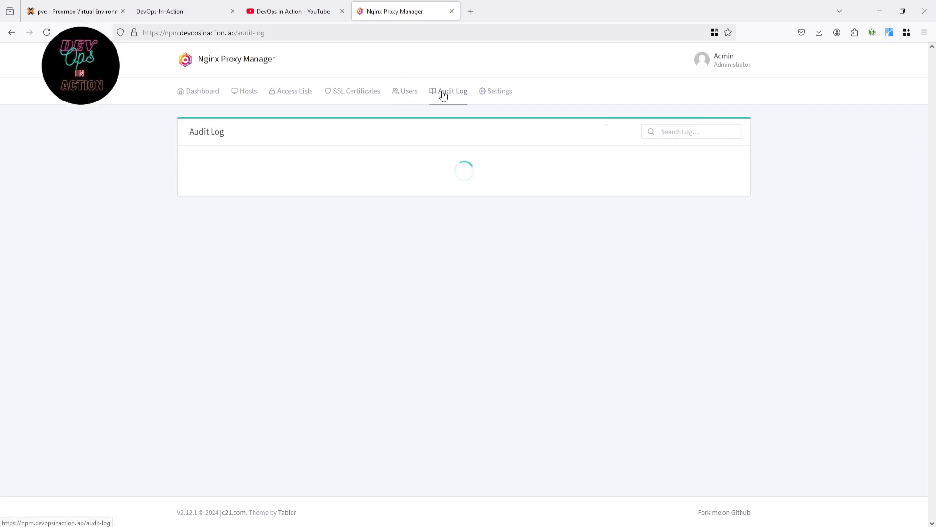
scroll(366, 201, "down", 5)
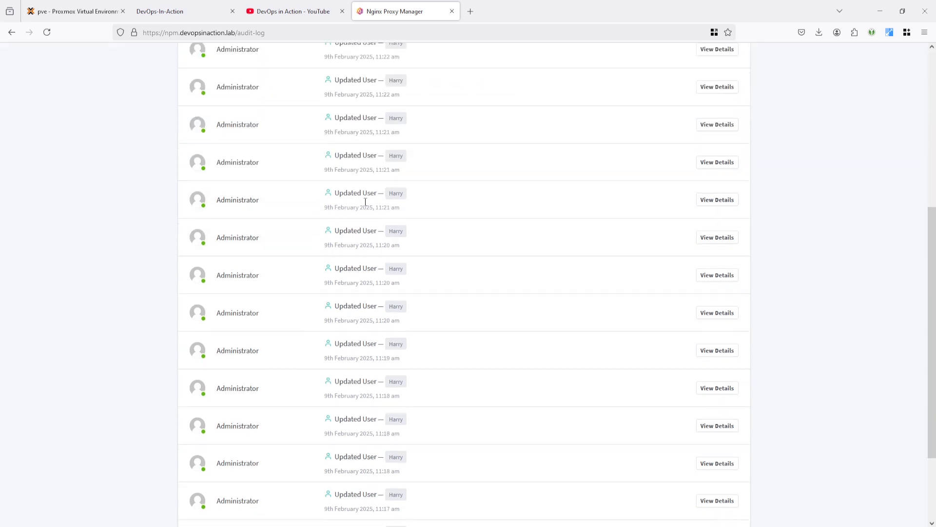
scroll(366, 201, "down", 3)
scroll(450, 326, "up", 10)
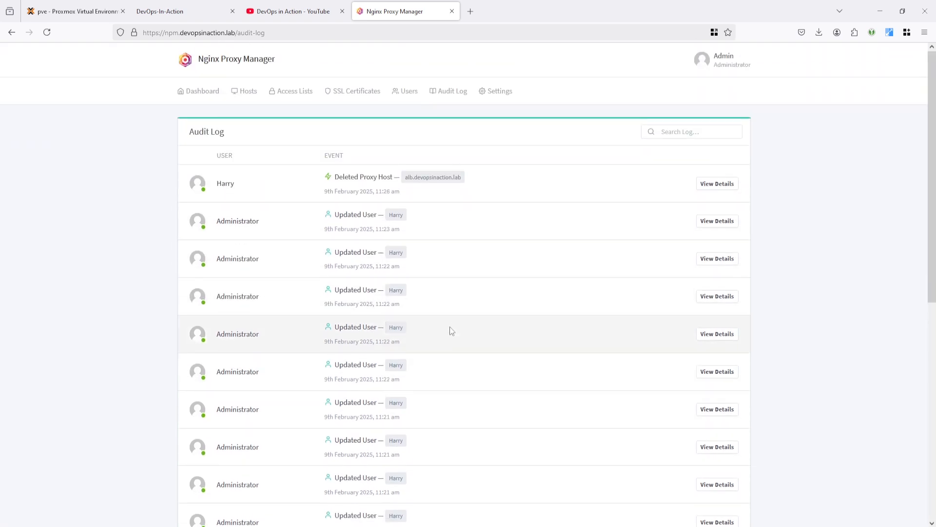
scroll(450, 327, "down", 10)
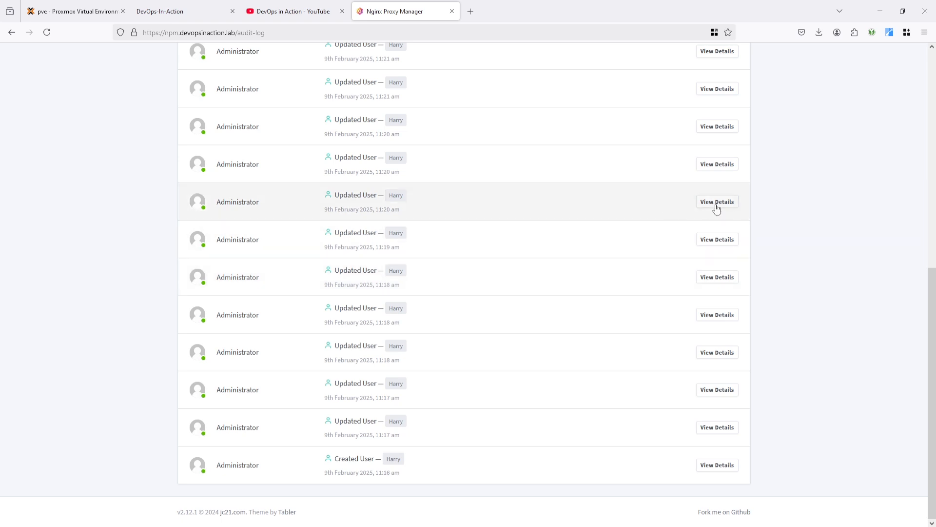
Switch to the Bitvise SSH Client, open a terminal console on the NPM server and run apt-get update
left_click(241, 525)
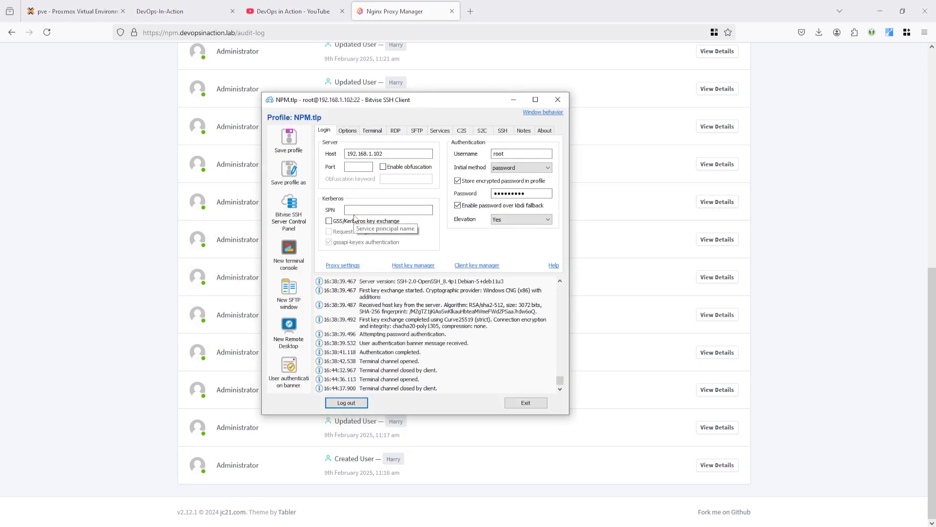
left_click(288, 249)
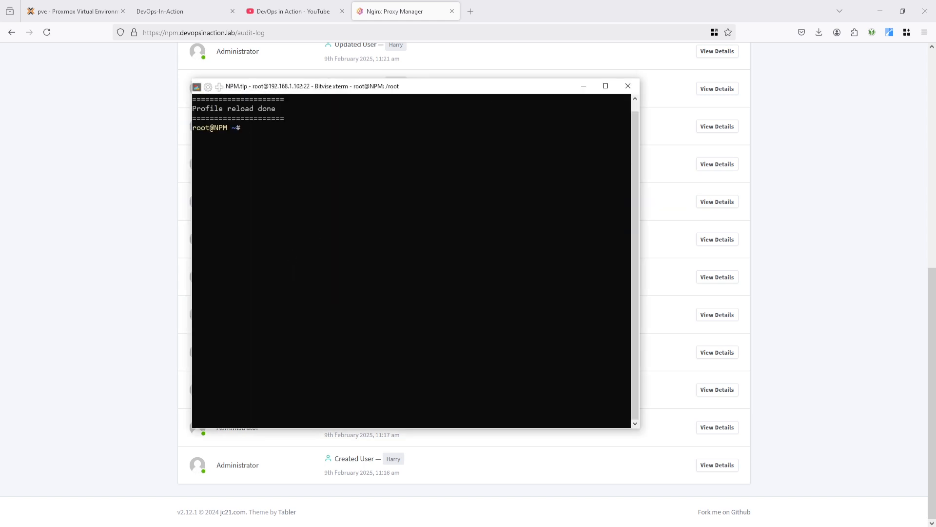
right_click(472, 161)
key("Return")
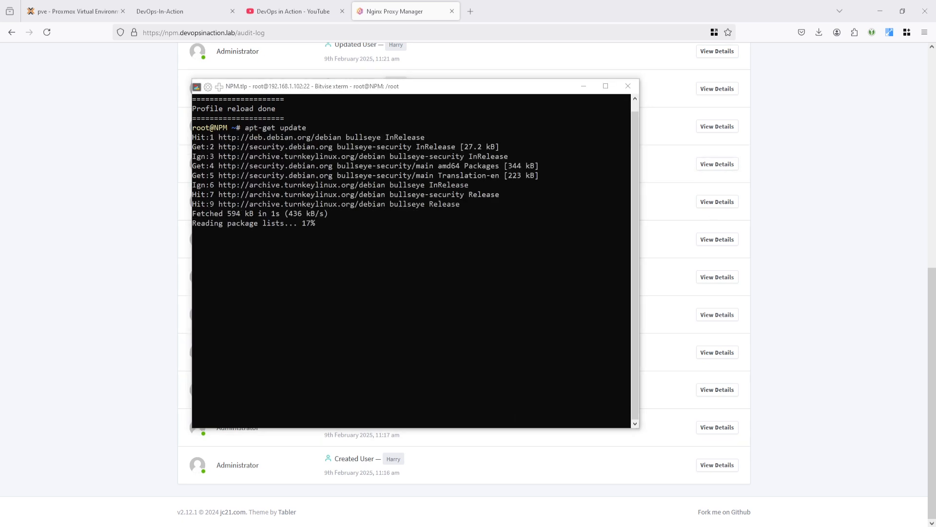
Install the sqlite3 package on the NPM server with apt-get install sqlite3
left_click(353, 271)
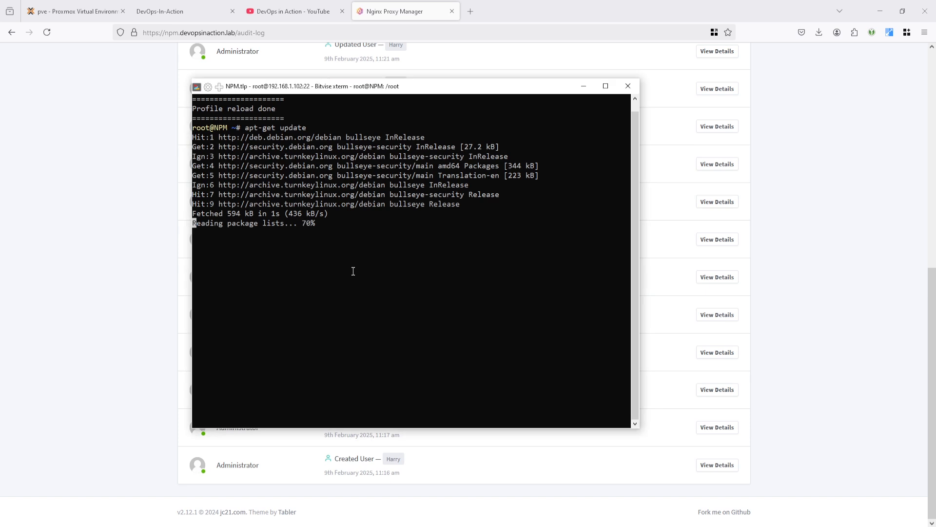
right_click(353, 271)
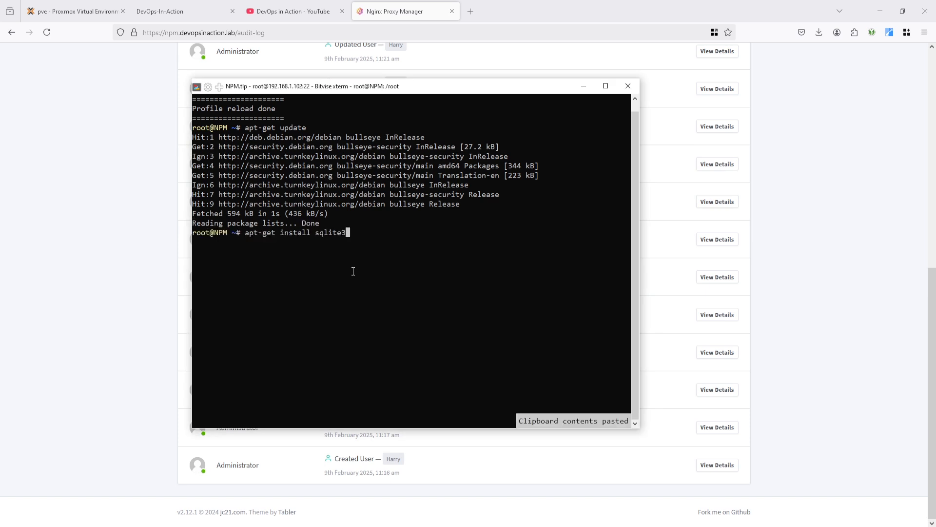
key("Return")
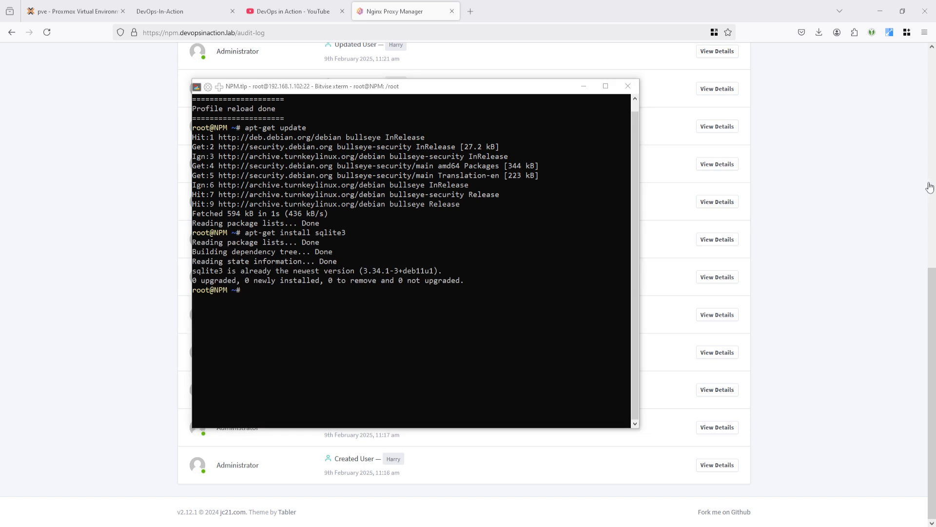
Change to the /root/npm/nginx-proxy-manager/data directory and open database.sqlite with sqlite3
right_click(402, 320)
key("Return")
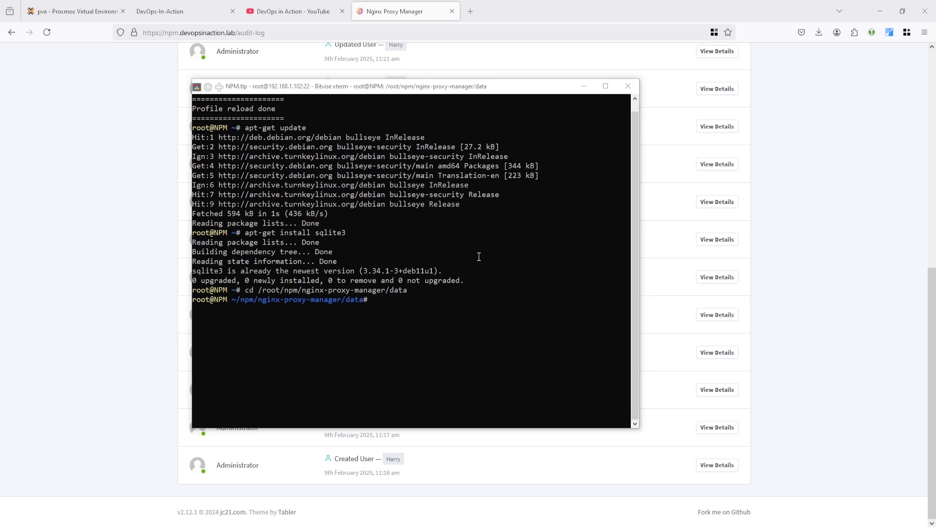
right_click(460, 341)
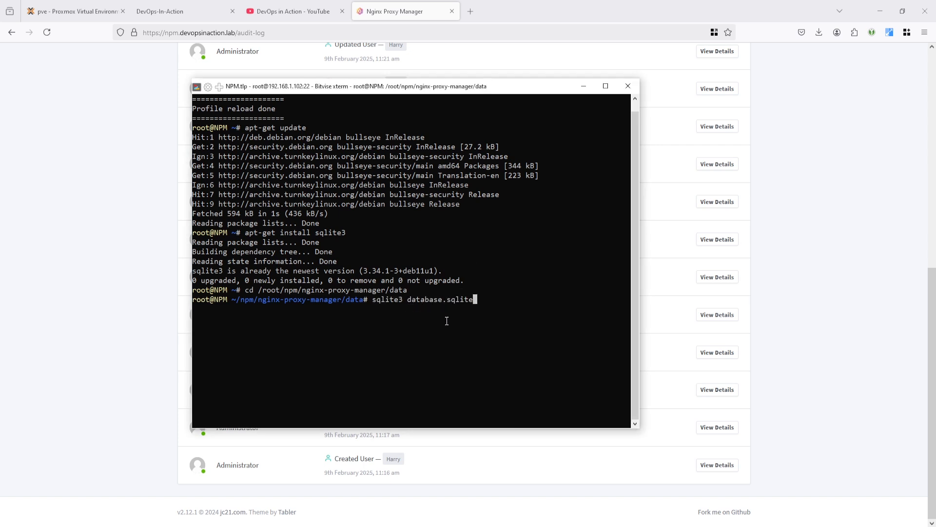
key("Return")
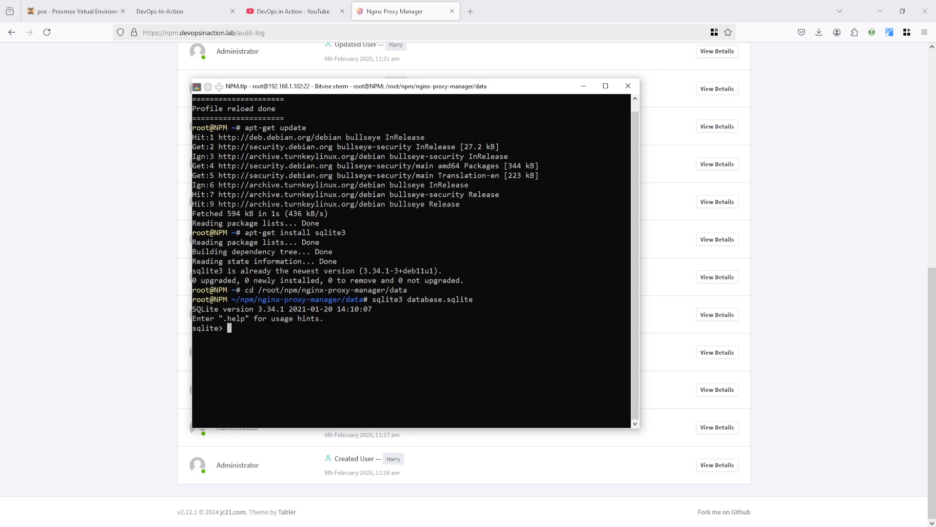
List the database's tables with .tables and highlight the audit_log table name
left_click(445, 298)
right_click(425, 327)
key("Return")
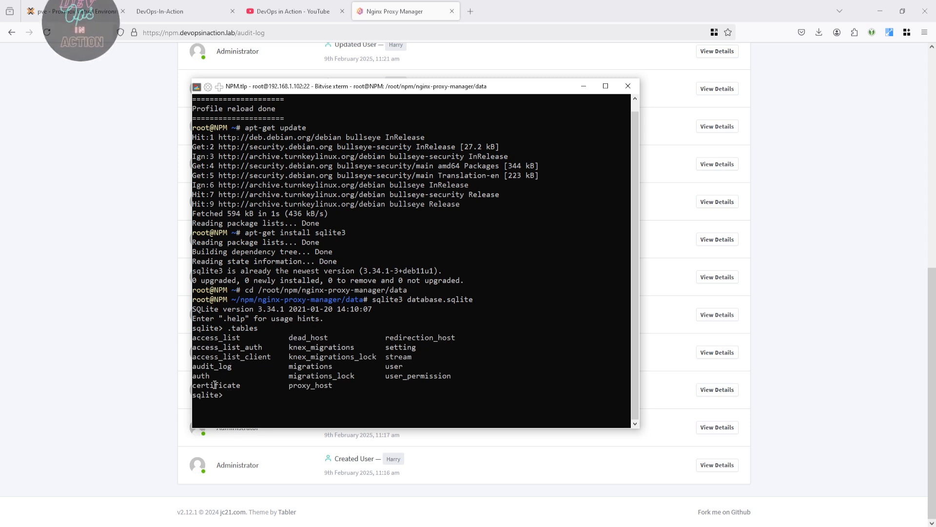
double_click(216, 367)
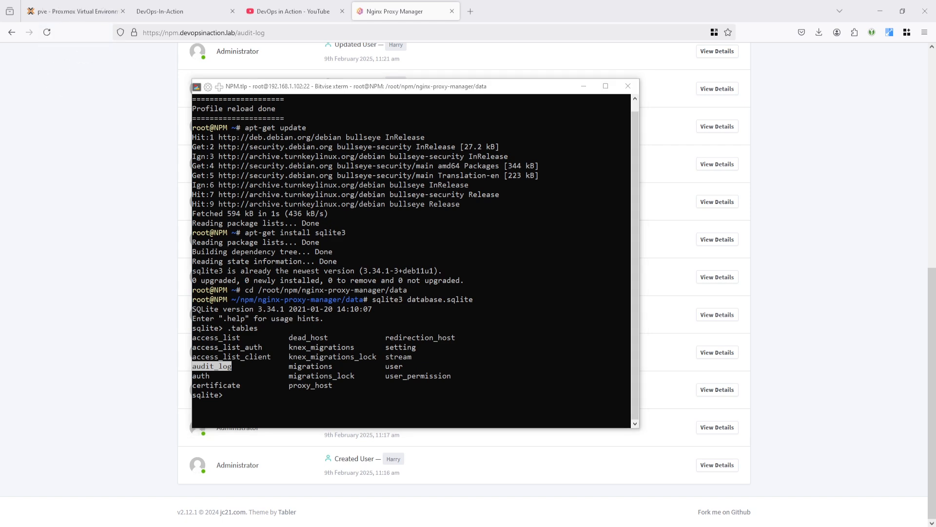
Maximize the terminal window, clear it and run SELECT * FROM audit_log LIMIT 10; to view the log entries
left_click(606, 86)
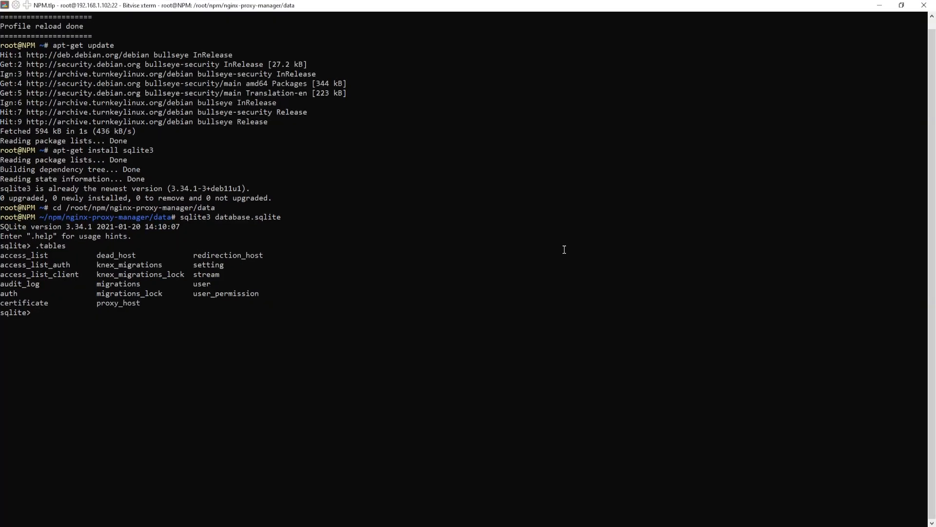
key("ctrl+l")
right_click(564, 250)
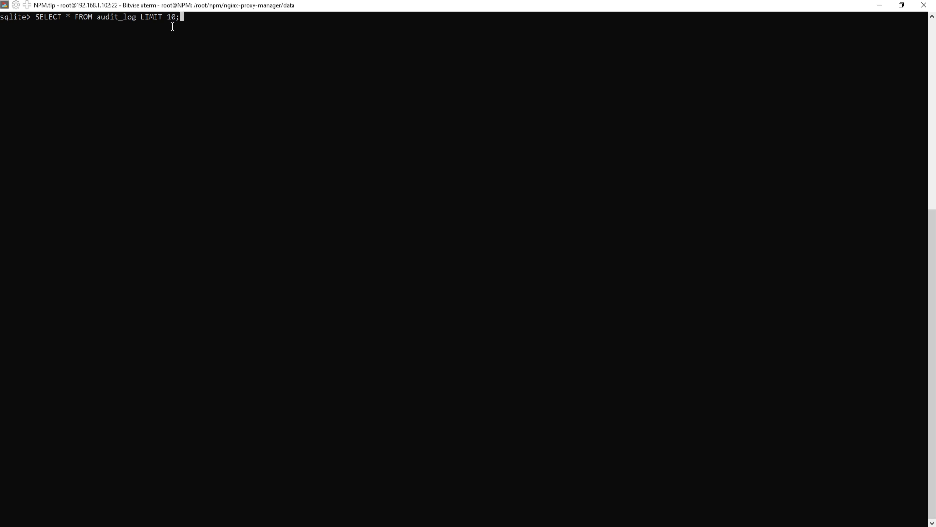
key("Return")
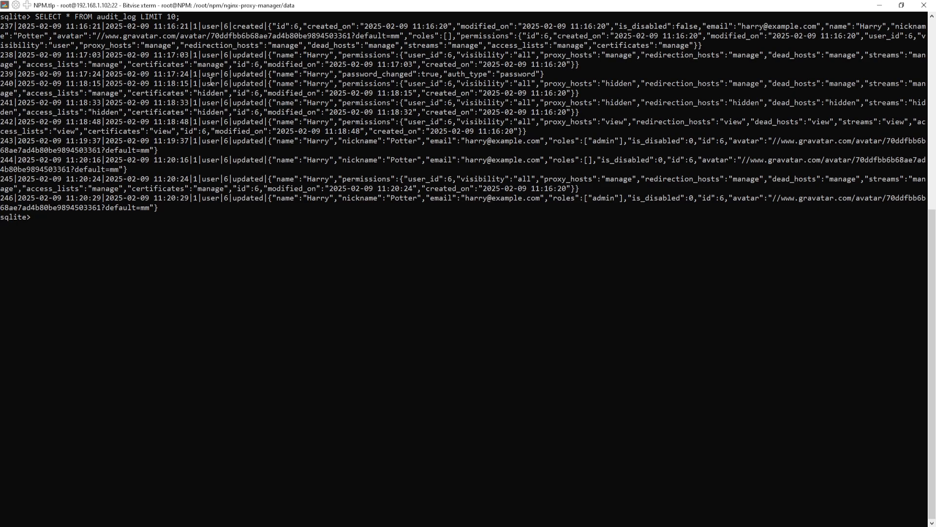
Rerun the audit_log SELECT query with the limit changed to 20
key("Up")
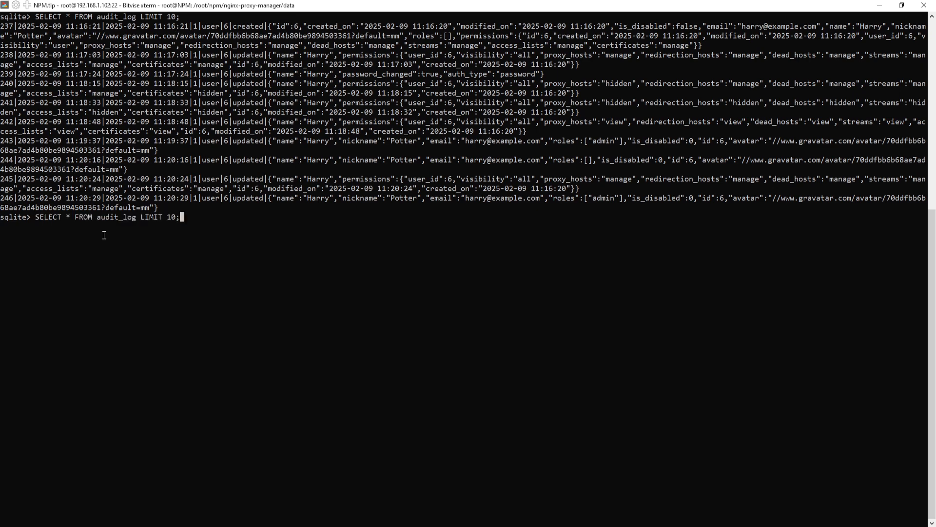
key("Left")
key("BackSpace")
key("BackSpace")
type("20")
key("Return")
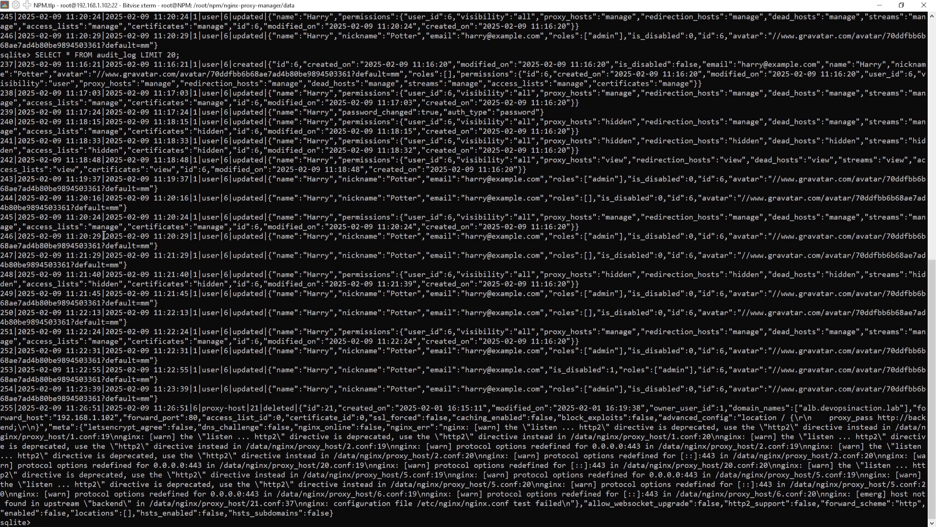
Clear the terminal, empty the table with DELETE FROM audit_log; and query it again using SELECT * FROM audit_log LIMIT 20;
key("ctrl+l")
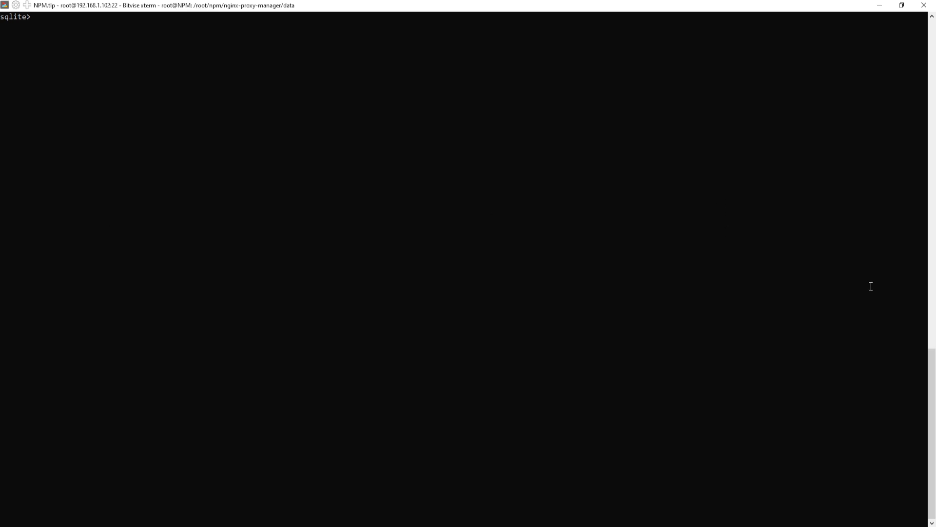
key("alt+Tab")
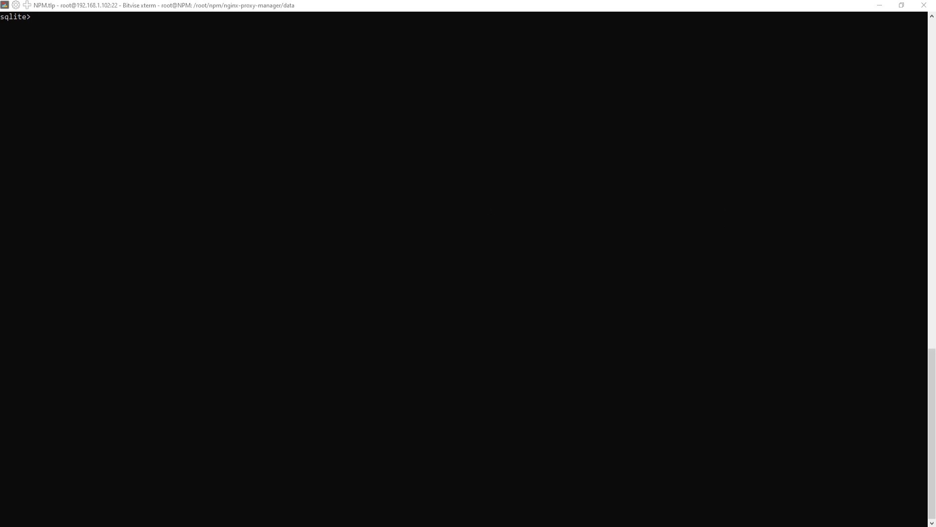
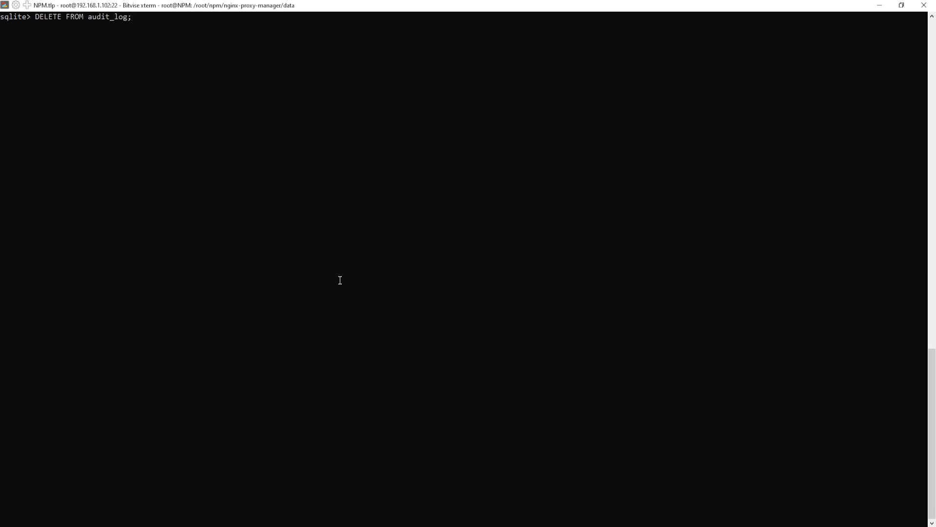
key("Return")
type("SELECT * FROM audit_log LIMIT 20;")
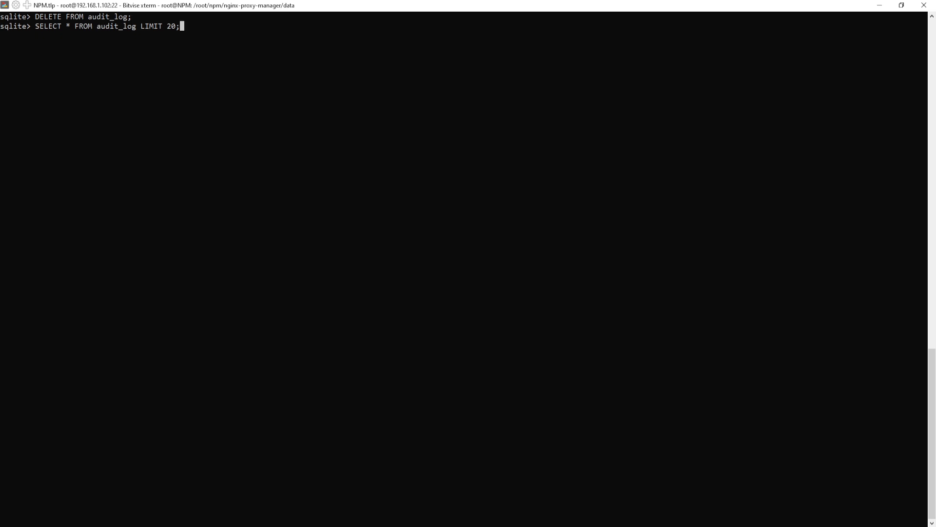
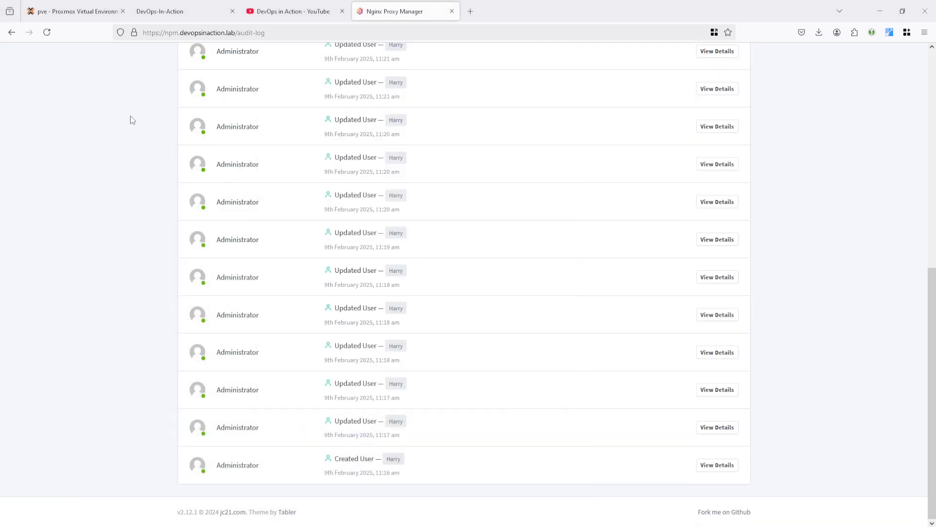
Switch to Firefox, look through the stale audit log entries and reload the Nginx Proxy Manager audit log page
scroll(129, 143, "up", 5)
scroll(129, 143, "up", 3)
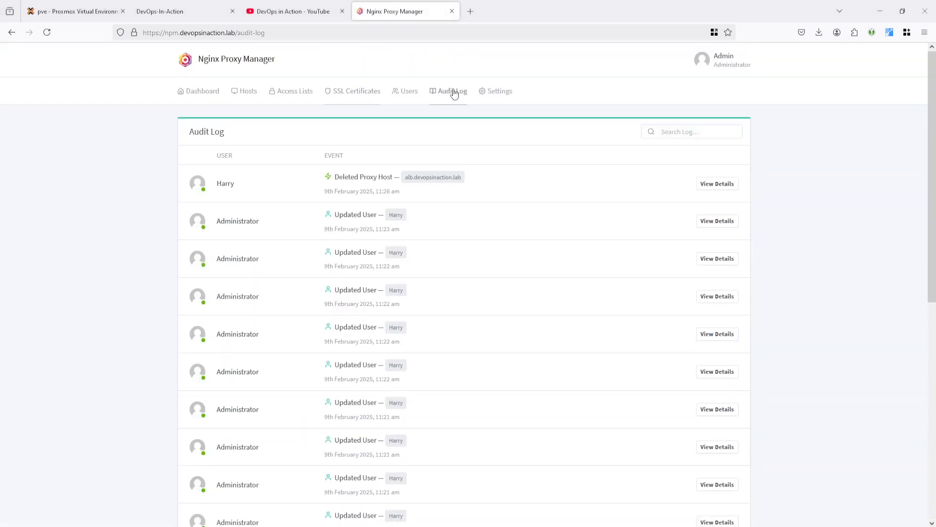
scroll(443, 211, "down", 8)
scroll(444, 272, "up", 8)
left_click(47, 32)
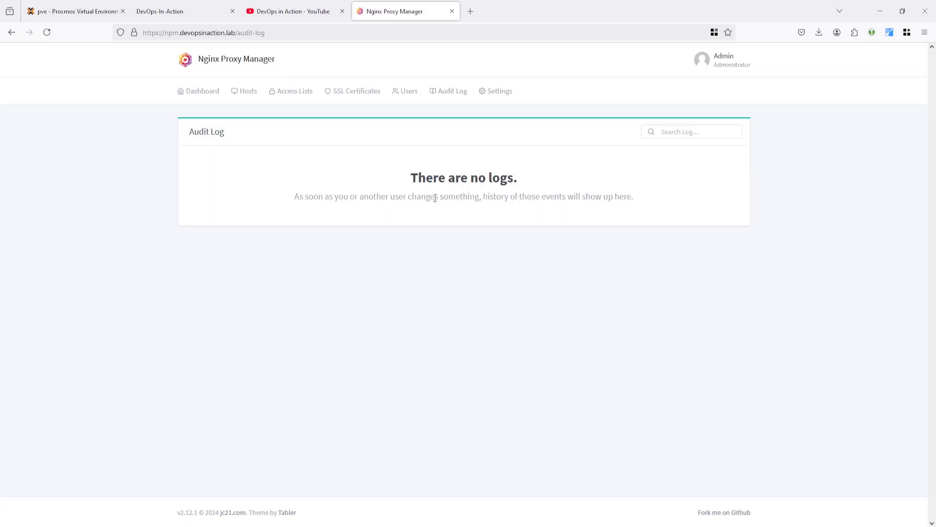